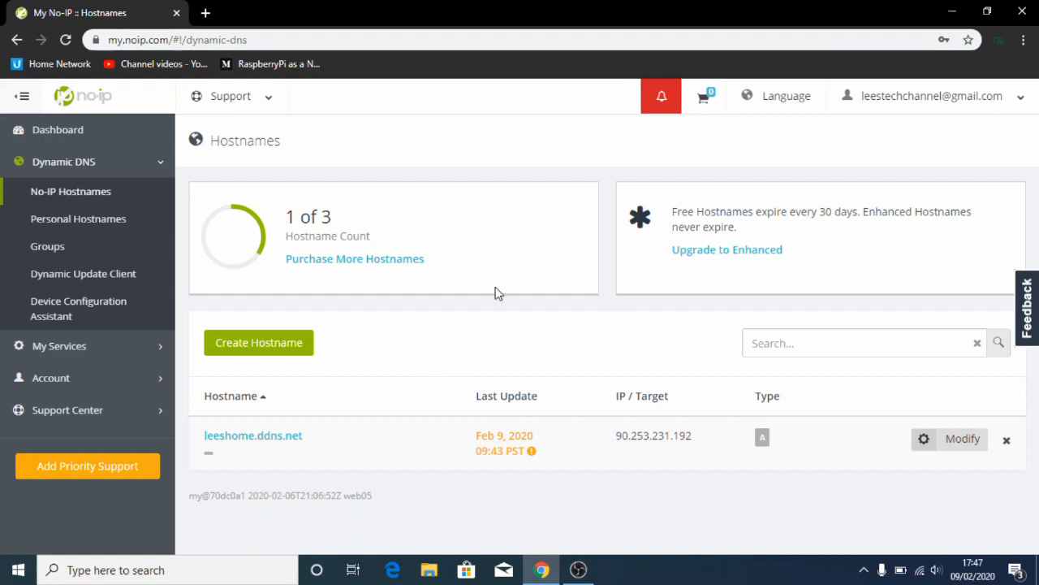
{"action": "mouse_move", "coordinate": [638, 400]}
{"action": "left_click_drag", "start_coordinate": [311, 438], "coordinate": [210, 439]}
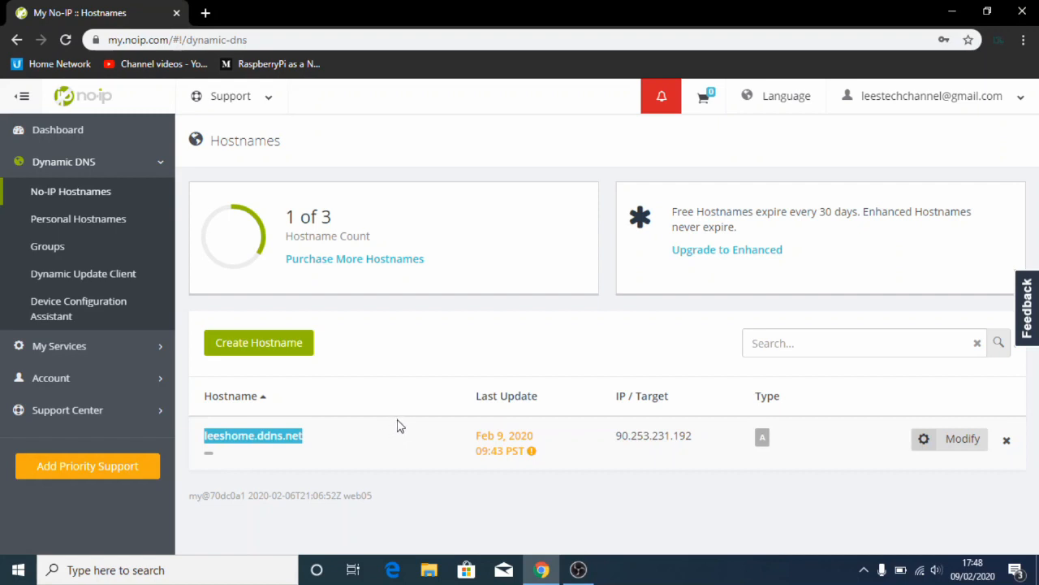
{"action": "left_click", "coordinate": [205, 15]}
{"action": "type", "text": "leeshome.ddns.net"}
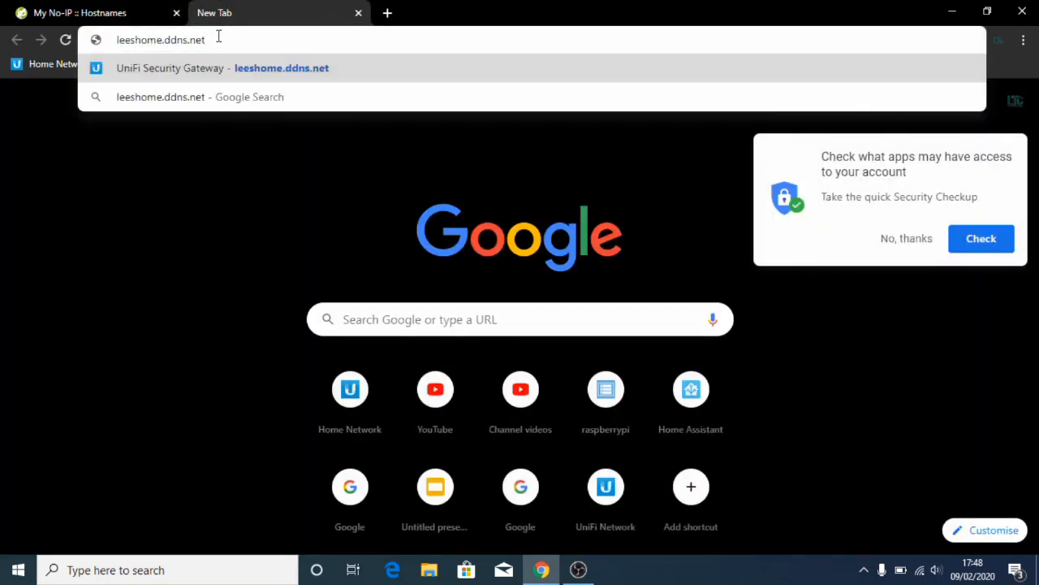
{"action": "key", "text": "Return"}
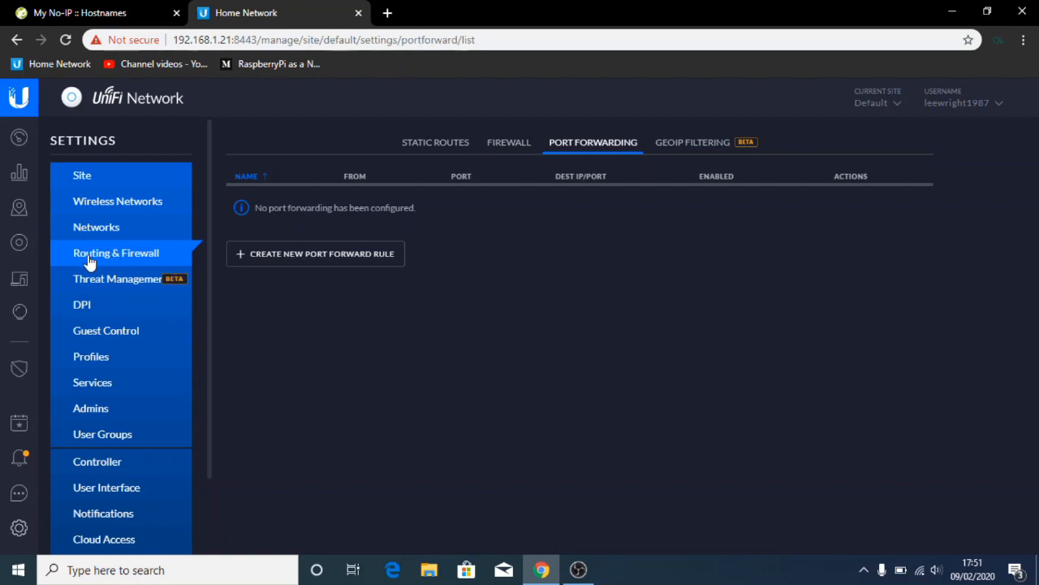
- Create a new port forward rule named HASSIO with port 8123
{"action": "left_click", "coordinate": [388, 253]}
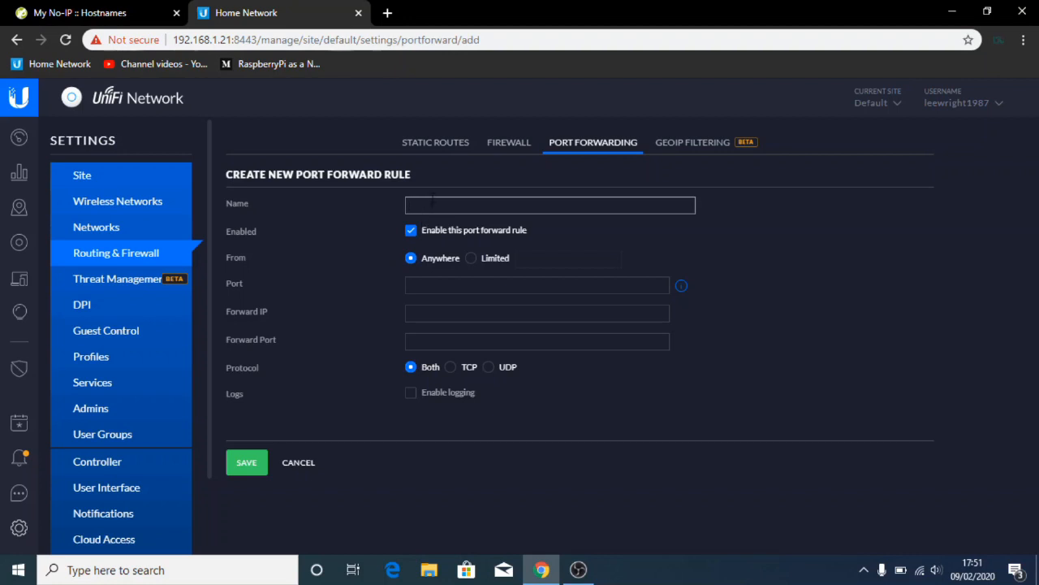
{"action": "type", "text": "HASSIO"}
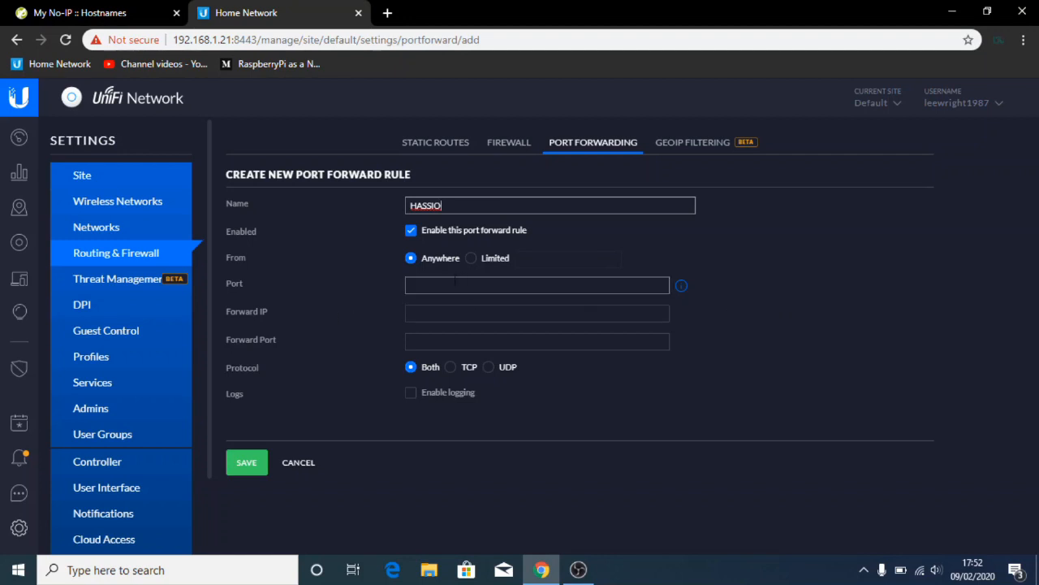
{"action": "left_click", "coordinate": [435, 282]}
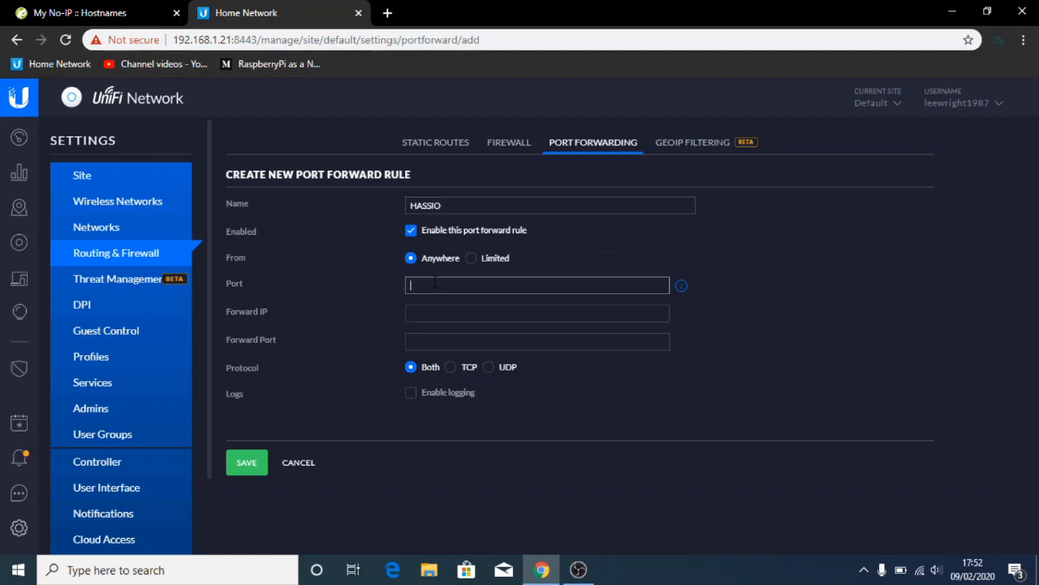
{"action": "type", "text": "8123"}
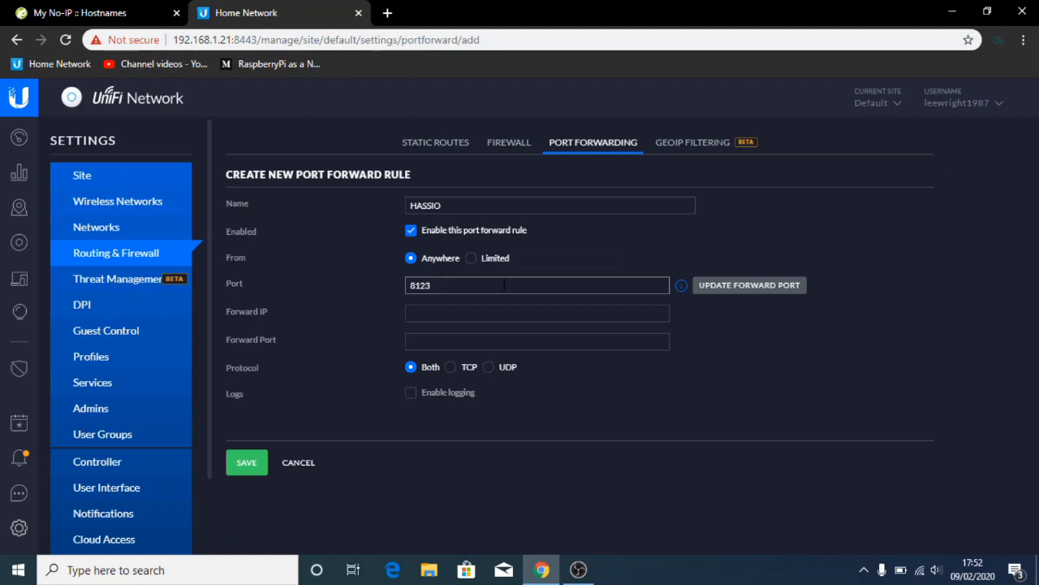
- Set the rule's forward IP to 192.168.1.241 and check that address in the Command Prompt's ARP table
{"action": "left_click", "coordinate": [509, 312]}
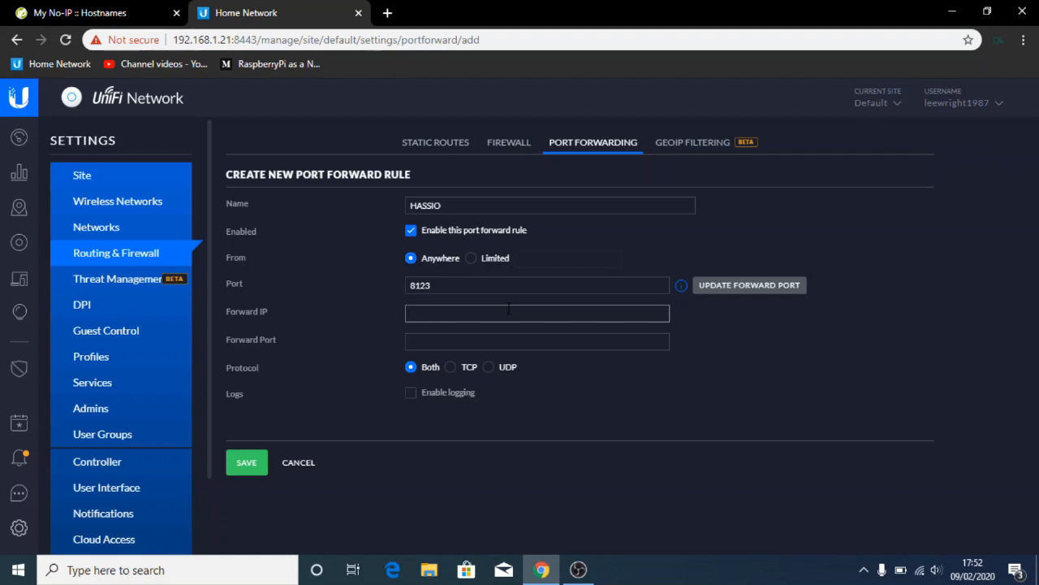
{"action": "type", "text": "192.168"}
{"action": "left_click", "coordinate": [518, 294]}
{"action": "left_click", "coordinate": [574, 314]}
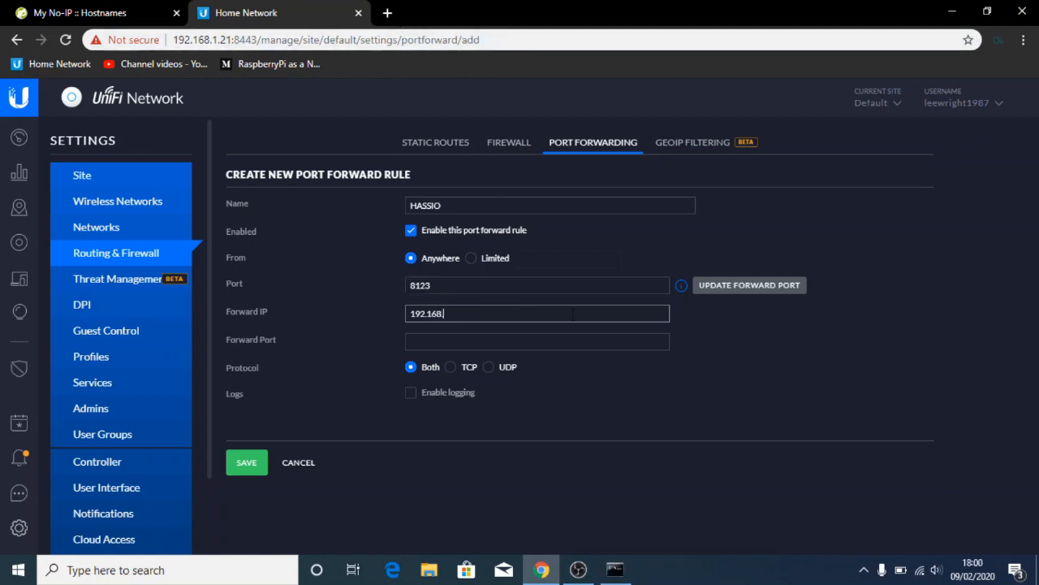
{"action": "type", "text": ".1.241"}
{"action": "left_click", "coordinate": [615, 569]}
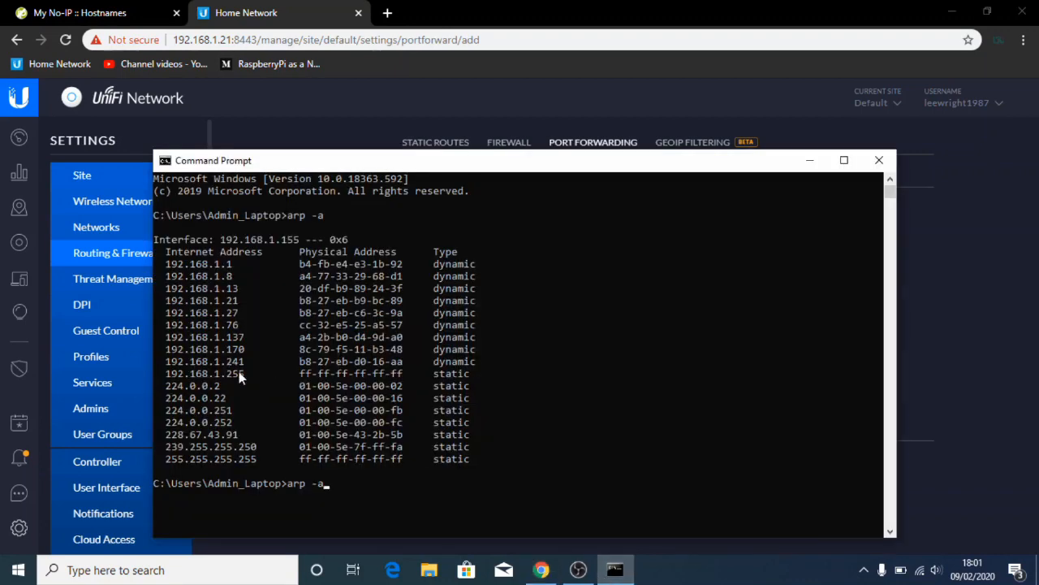
{"action": "left_click", "coordinate": [809, 161]}
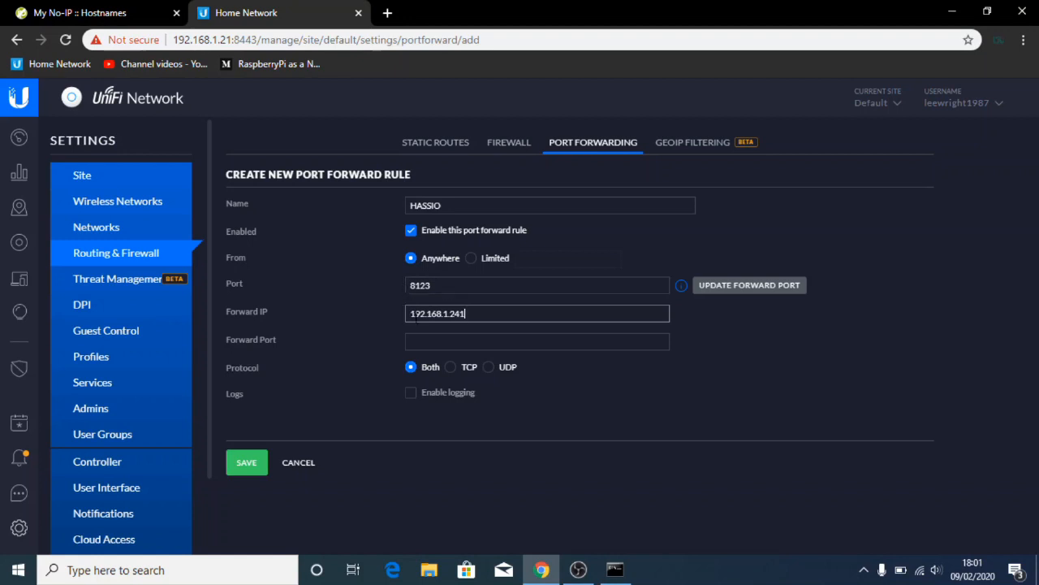
- Set the forward port to 8123 and save the HASSIO port forward rule
{"action": "left_click", "coordinate": [421, 338]}
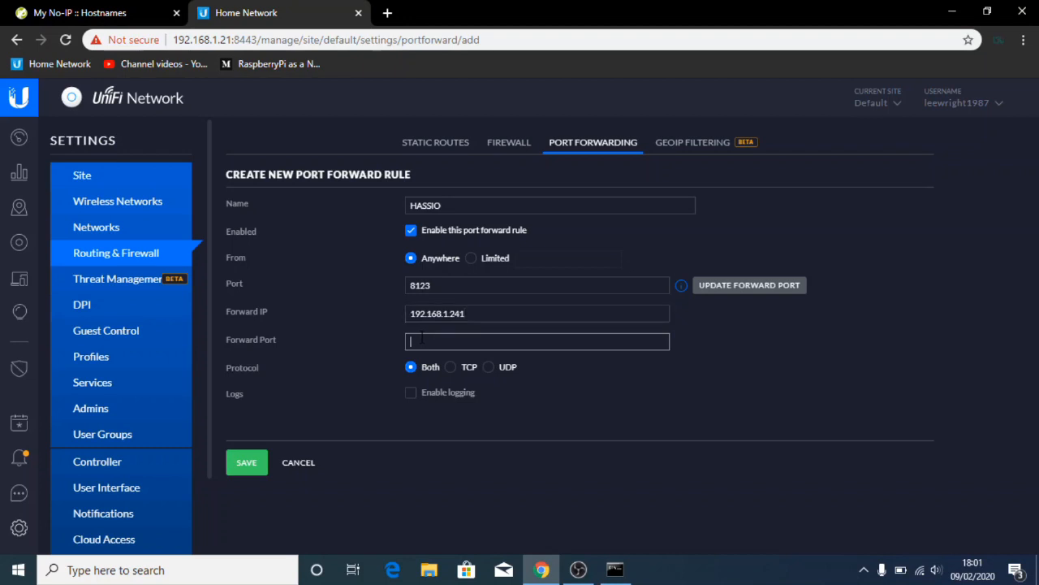
{"action": "type", "text": "8123"}
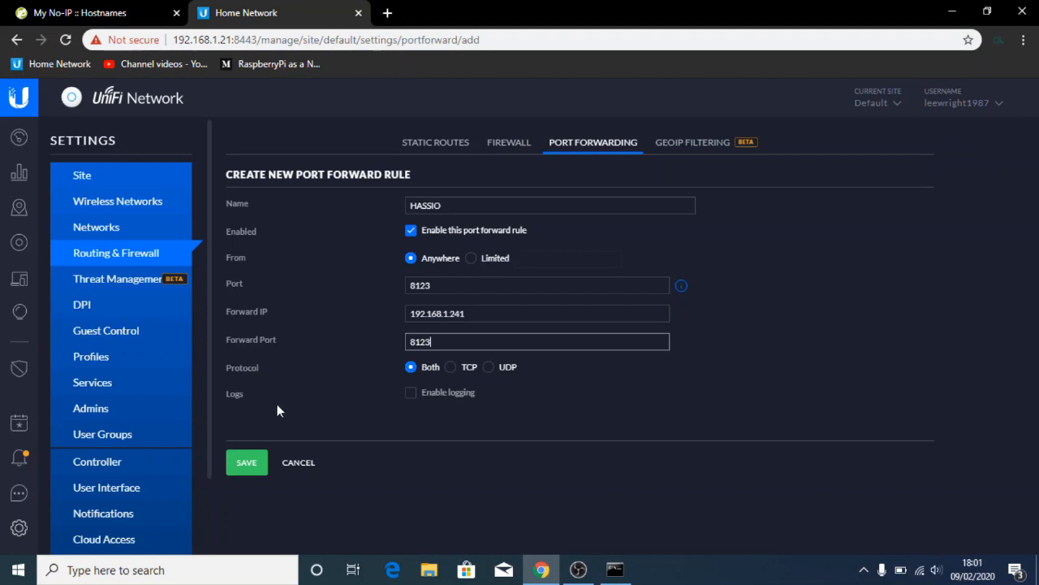
{"action": "left_click", "coordinate": [241, 469]}
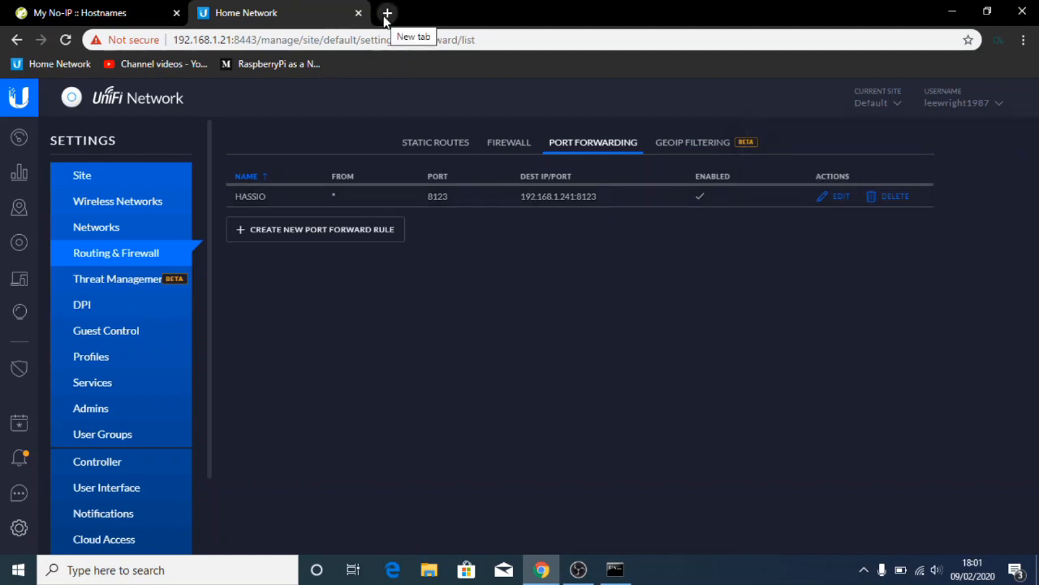
- Test the port forward by loading leeshome.ddns.net:8123 in a new browser tab, retrying the address once
{"action": "left_click", "coordinate": [80, 16]}
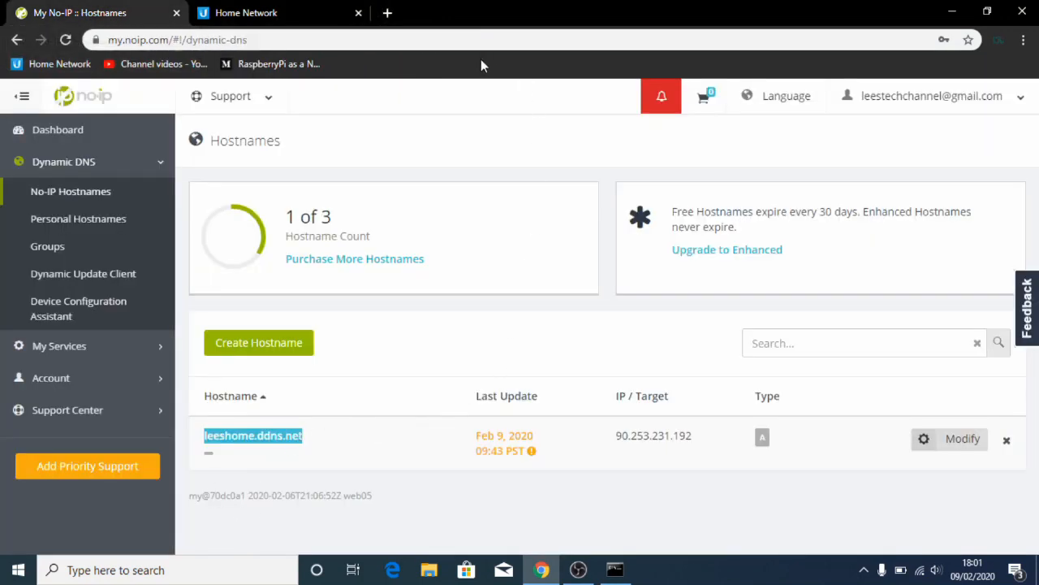
{"action": "left_click", "coordinate": [385, 16]}
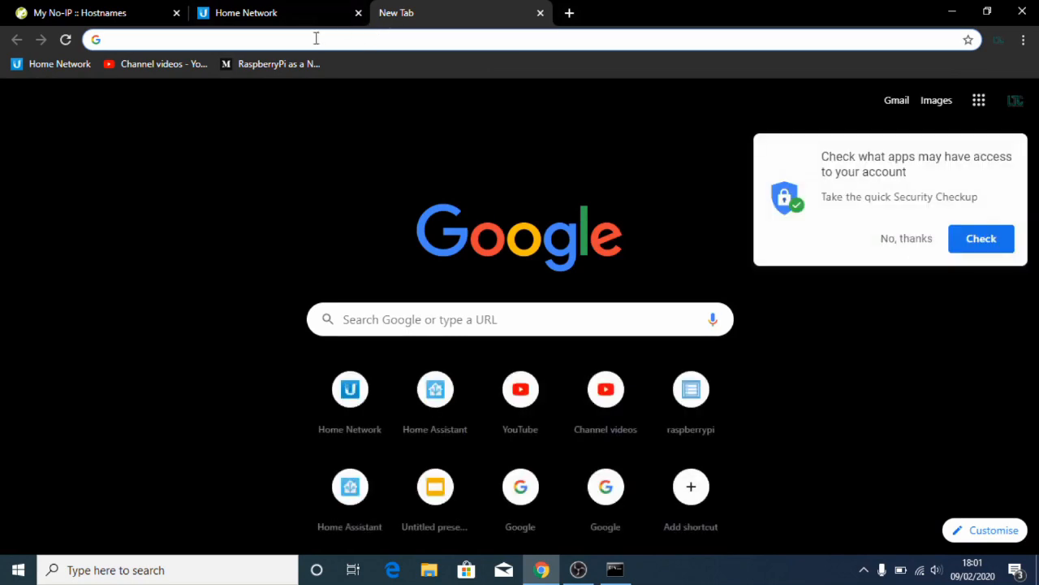
{"action": "type", "text": "leeshome.ddns.net"}
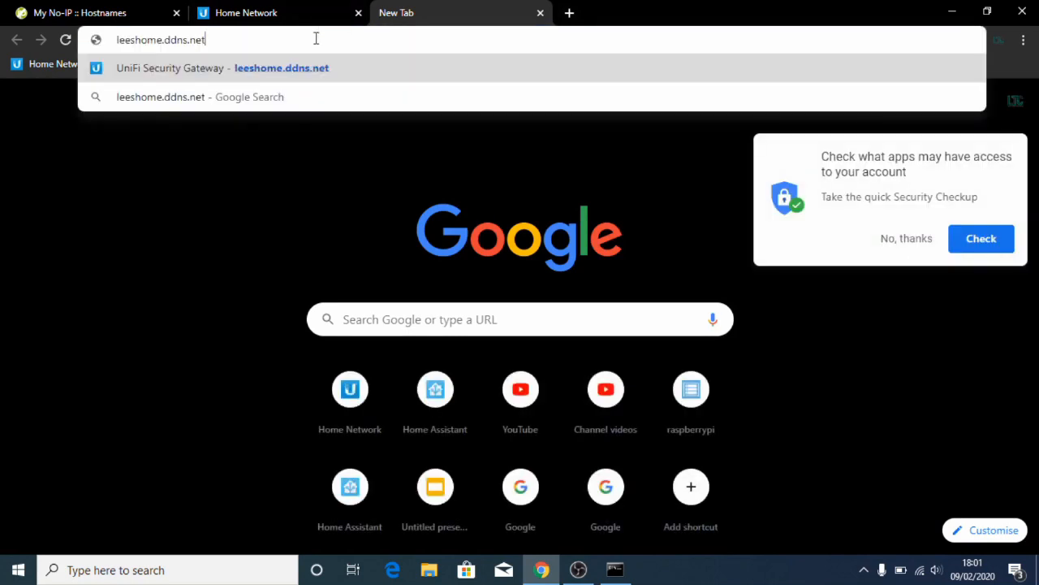
{"action": "type", "text": ":8123"}
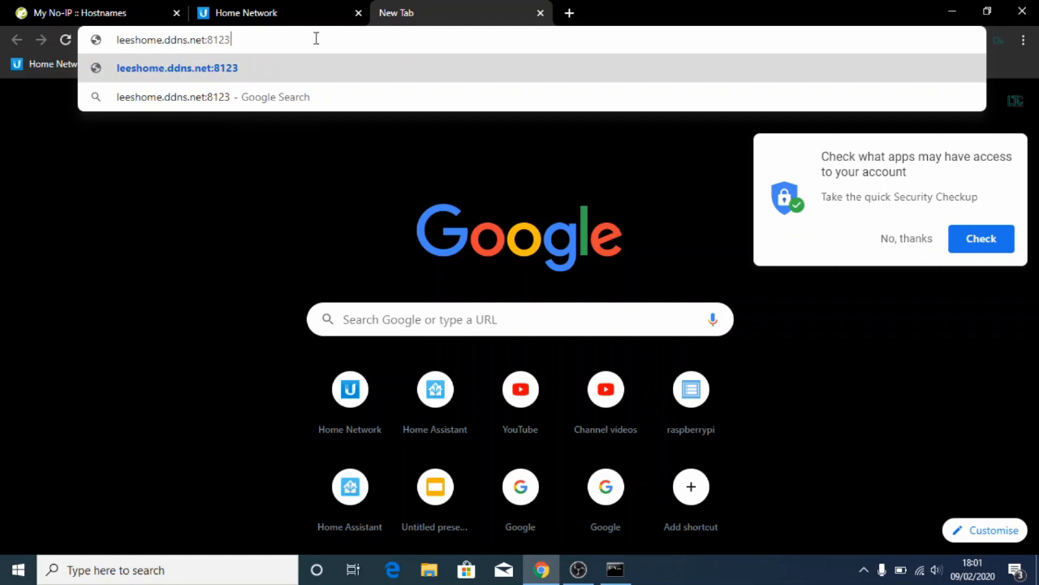
{"action": "key", "text": "Return"}
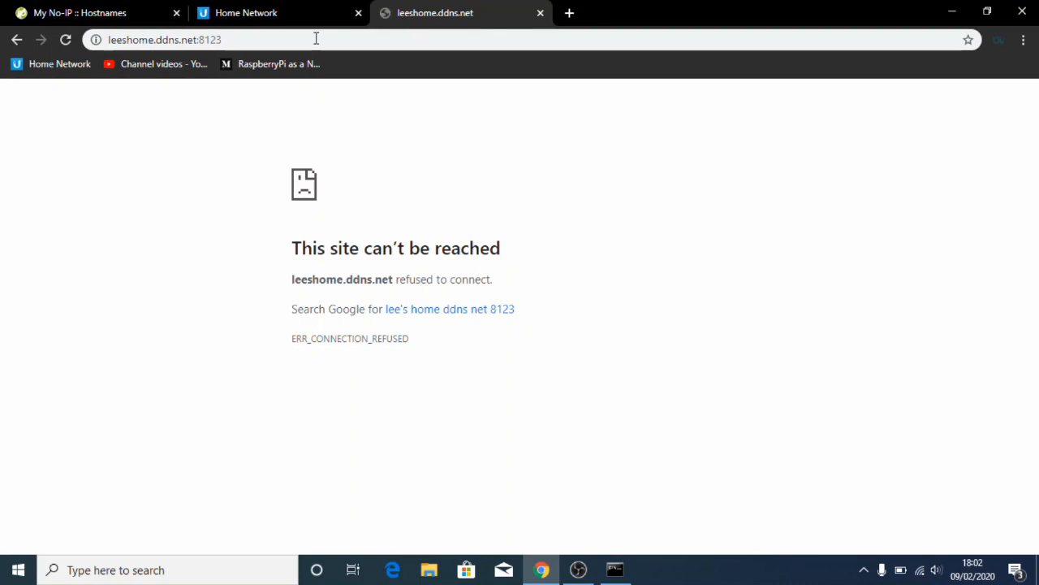
{"action": "left_click", "coordinate": [123, 39]}
{"action": "key", "text": "Return"}
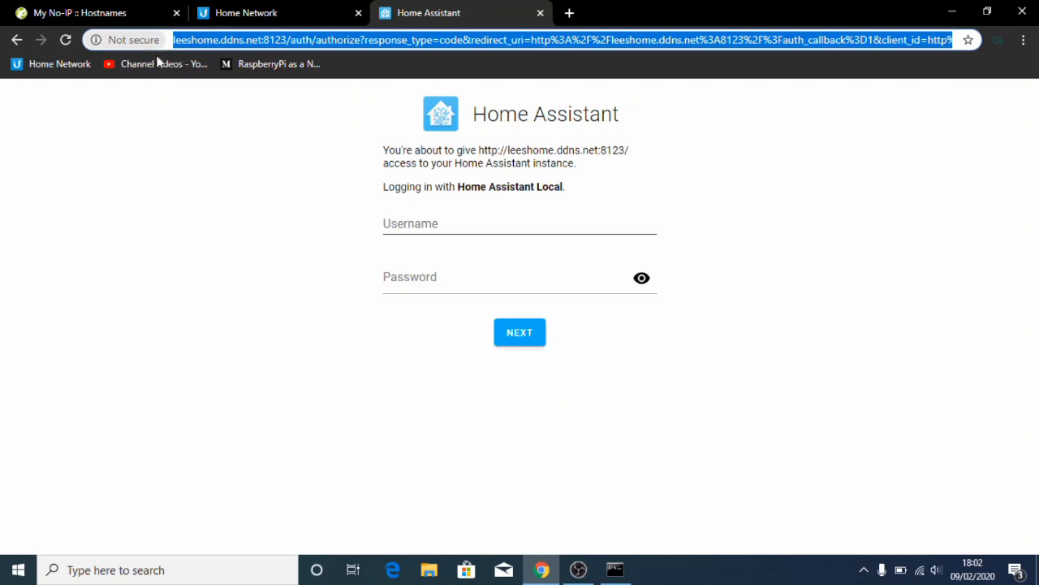
{"action": "left_click", "coordinate": [300, 144]}
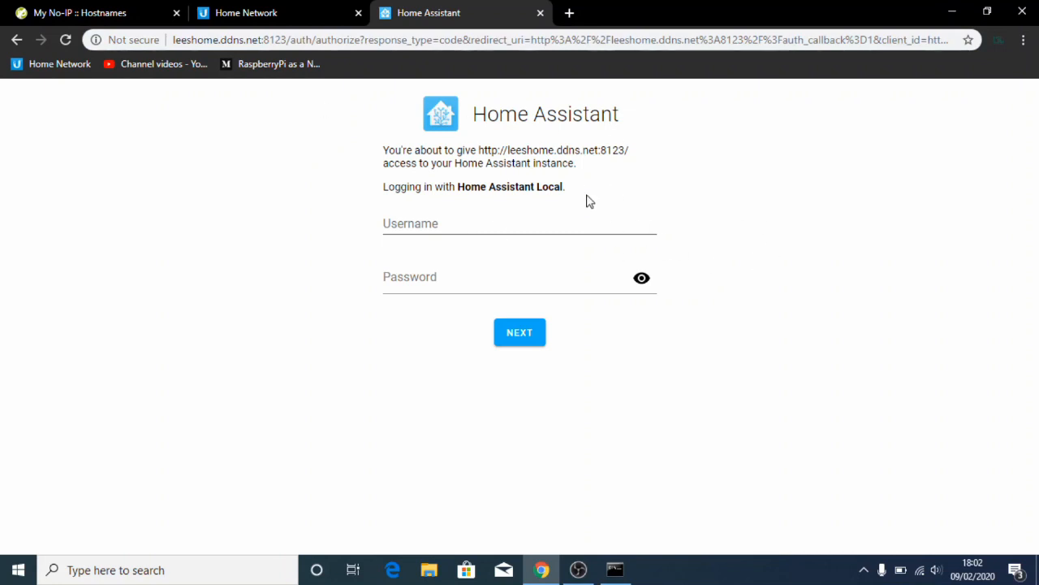
- Replace the login page's long address with leeshome.ddns.net:8123 and load it again in the same tab
{"action": "left_click", "coordinate": [436, 40]}
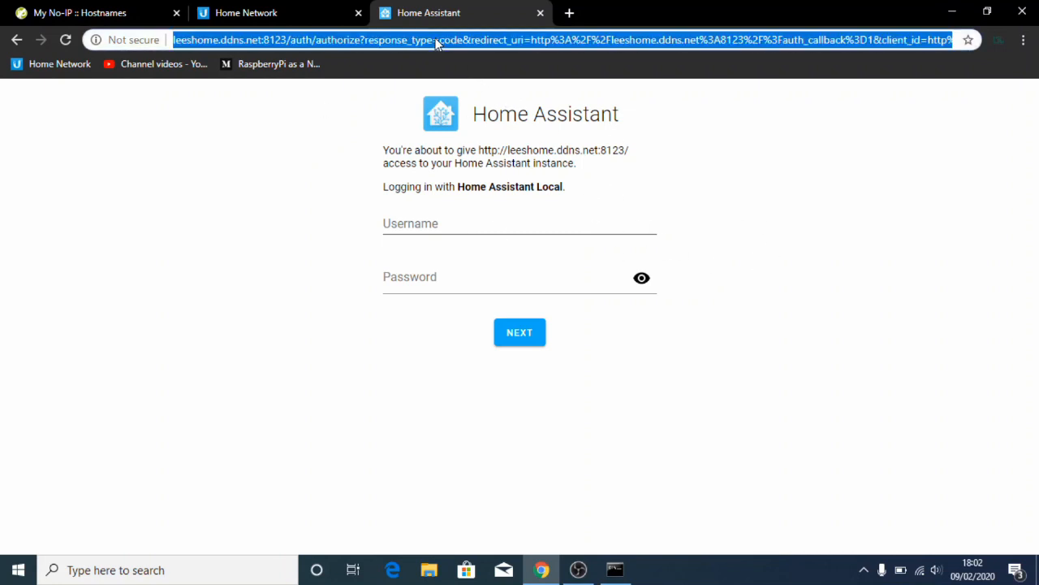
{"action": "type", "text": "leeshome.ddns.net"}
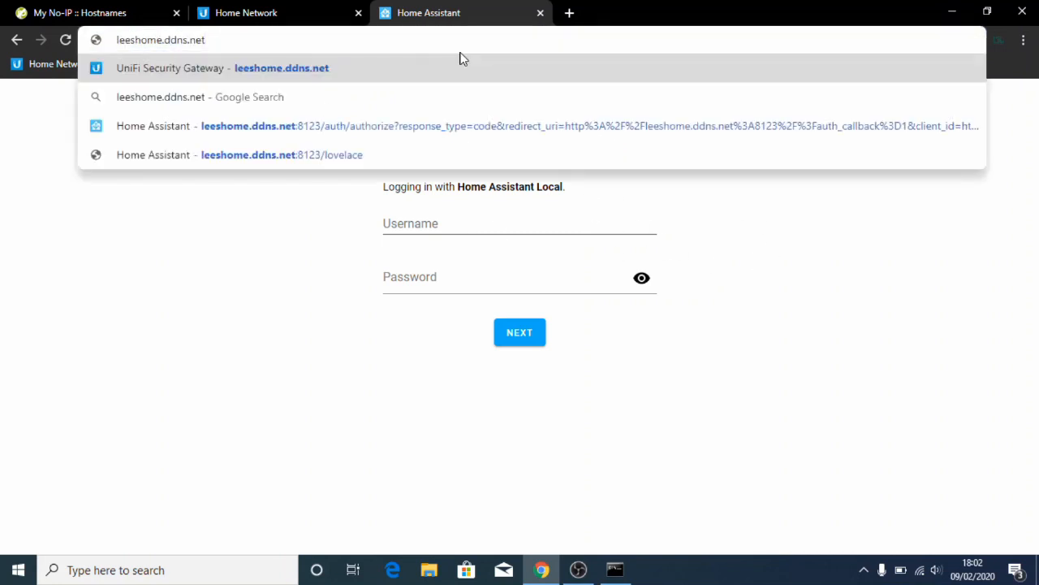
{"action": "type", "text": ":8123"}
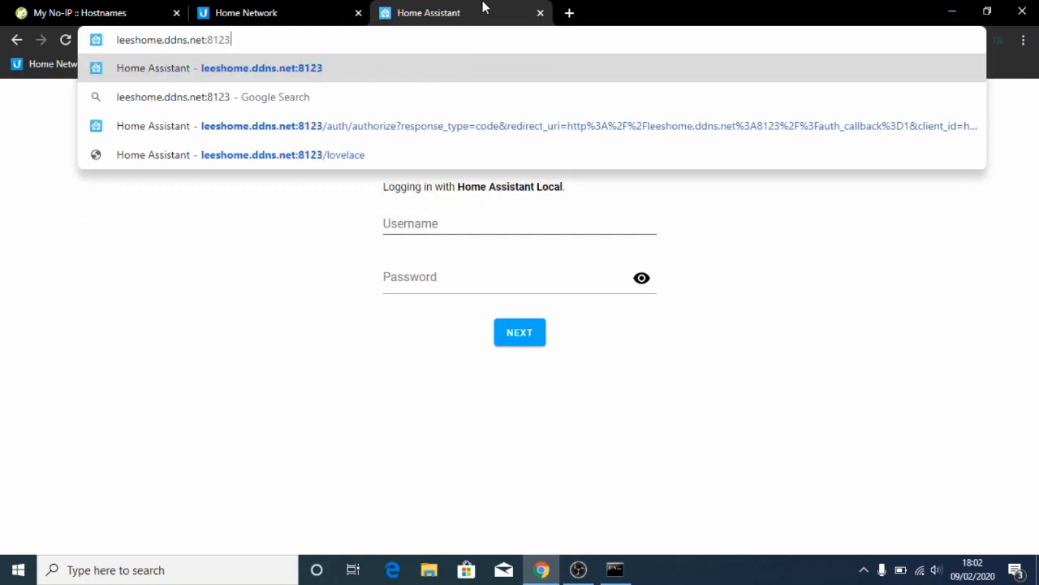
{"action": "key", "text": "Return"}
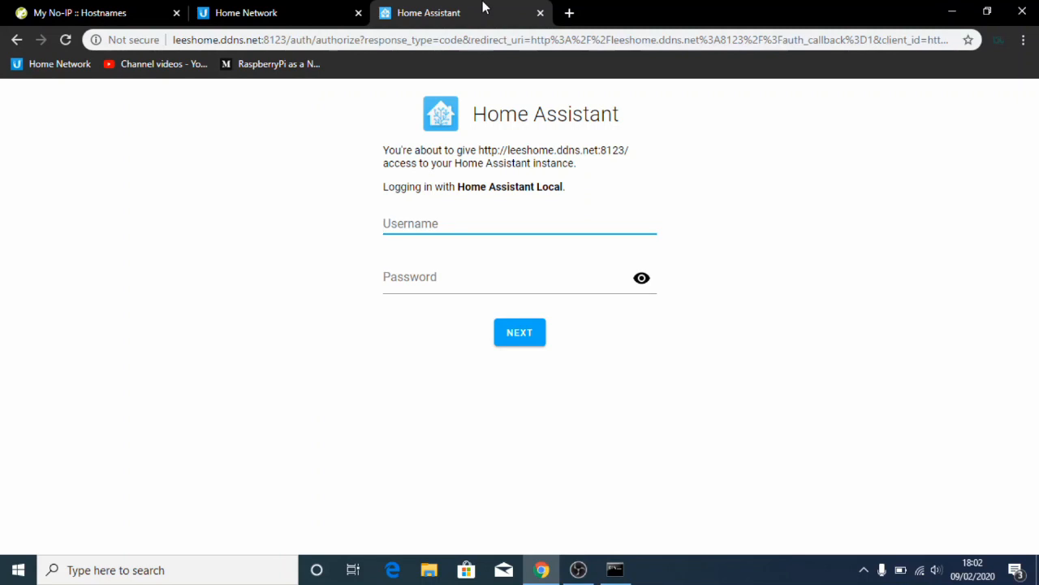
{"action": "left_click", "coordinate": [540, 12]}
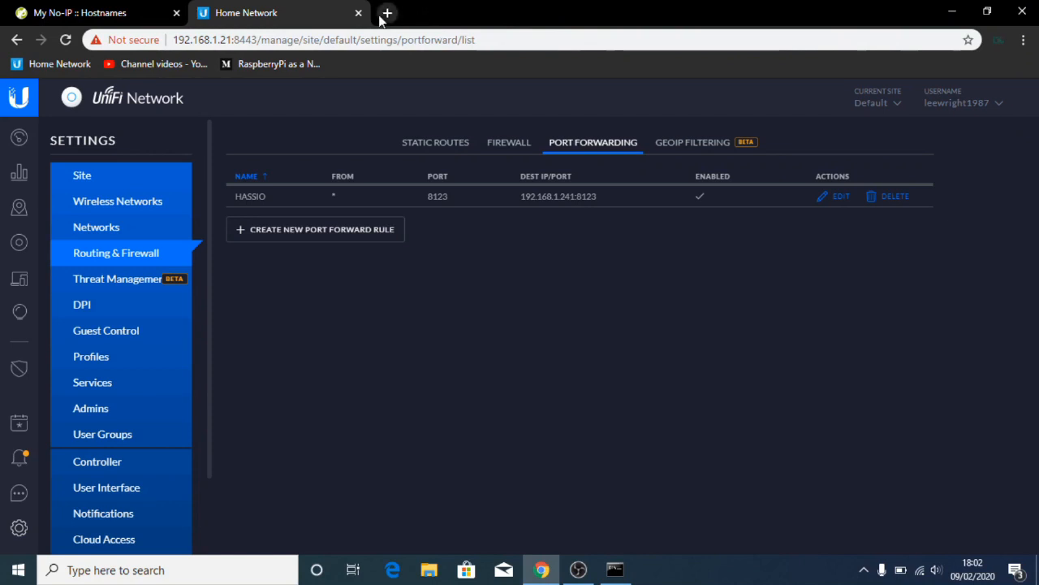
{"action": "left_click", "coordinate": [388, 13]}
{"action": "type", "text": "leeshome.ddns.net"}
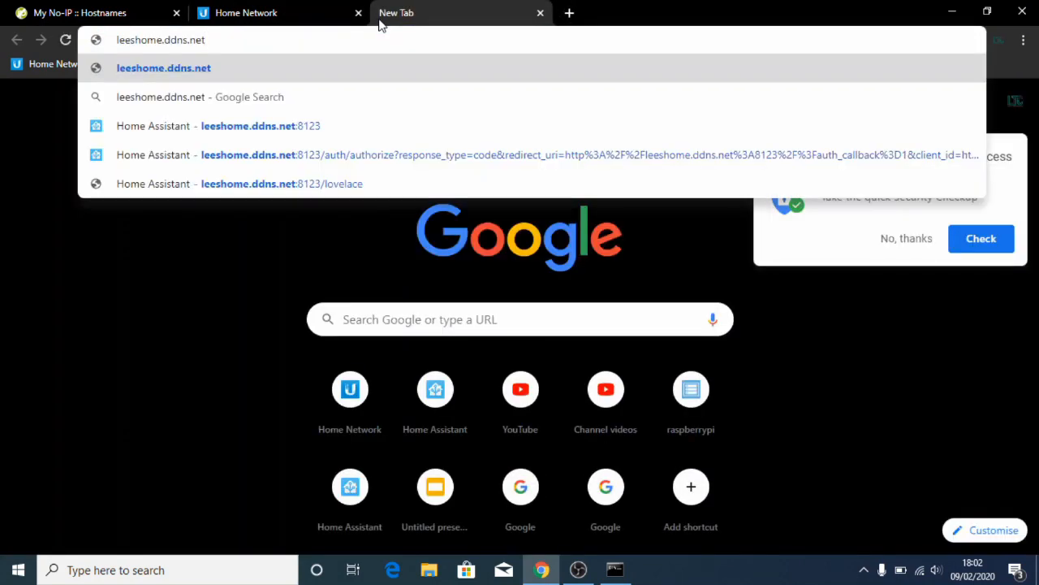
{"action": "type", "text": ":8123"}
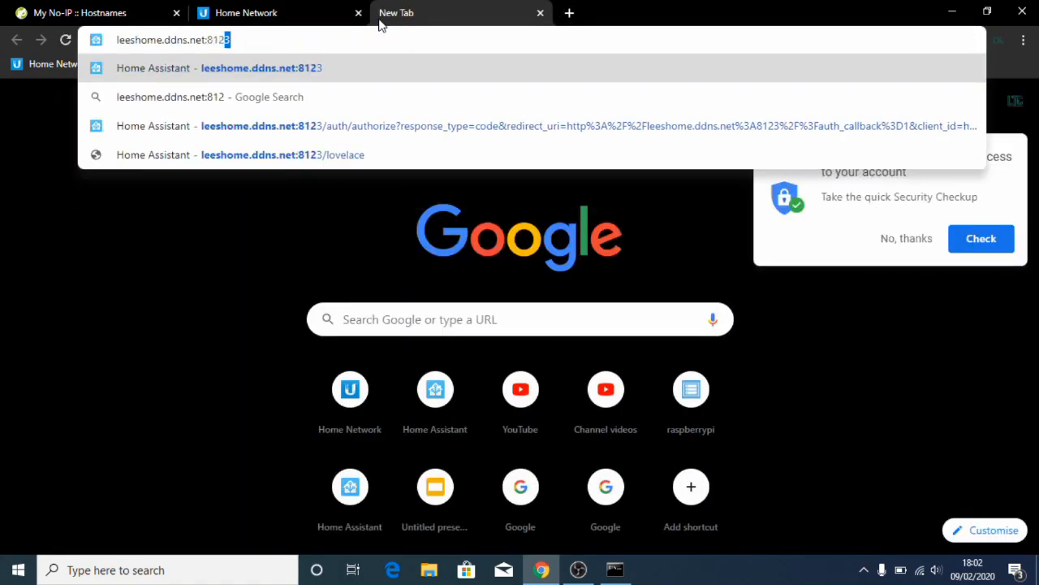
{"action": "key", "text": "Return"}
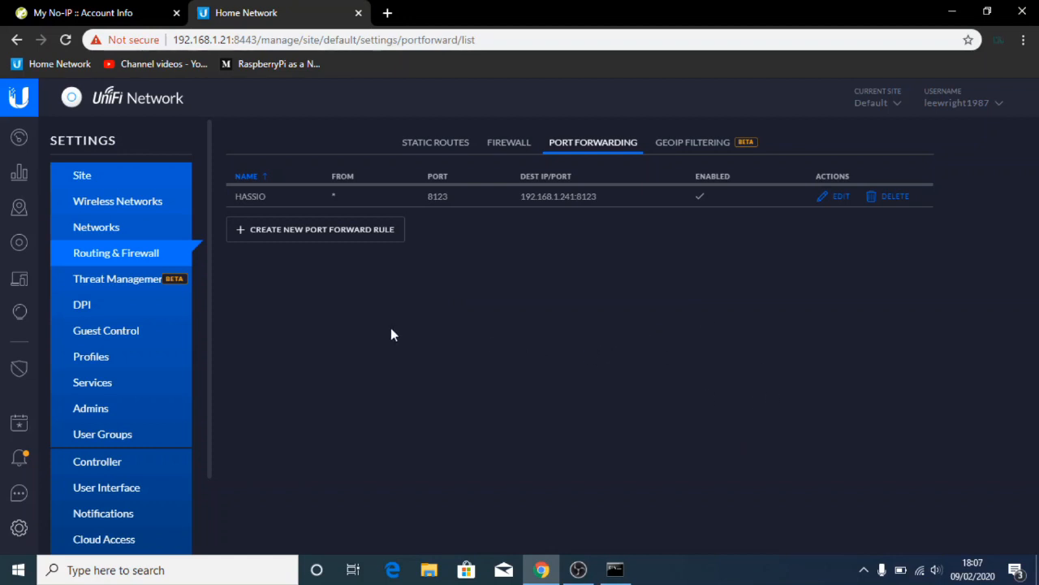
- Create a new dynamic DNS entry in the UniFi service settings with dyndns as its service
{"action": "left_click", "coordinate": [114, 383]}
{"action": "left_click", "coordinate": [508, 150]}
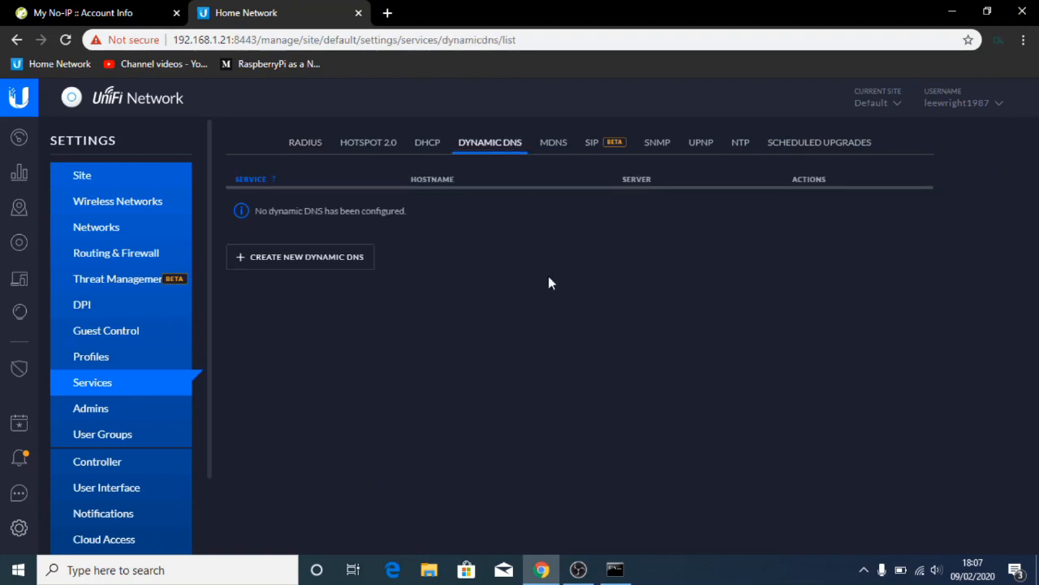
{"action": "left_click", "coordinate": [340, 273]}
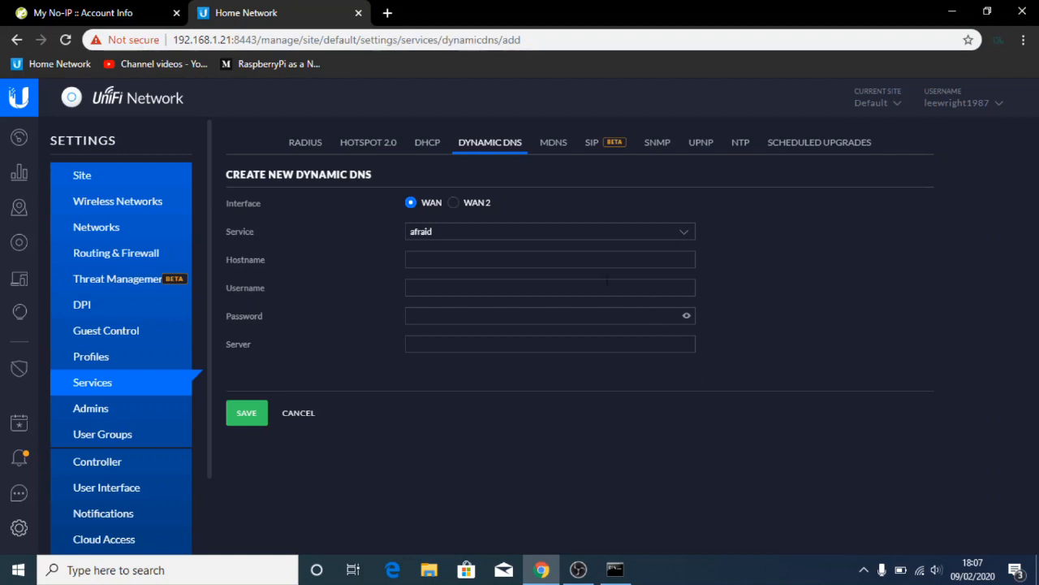
{"action": "left_click", "coordinate": [674, 239]}
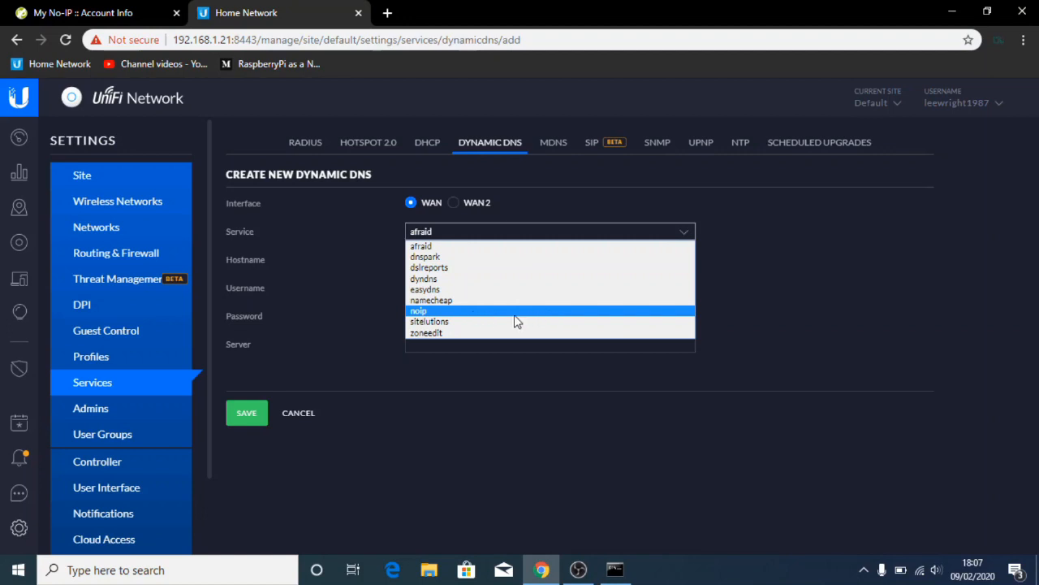
{"action": "left_click", "coordinate": [471, 281]}
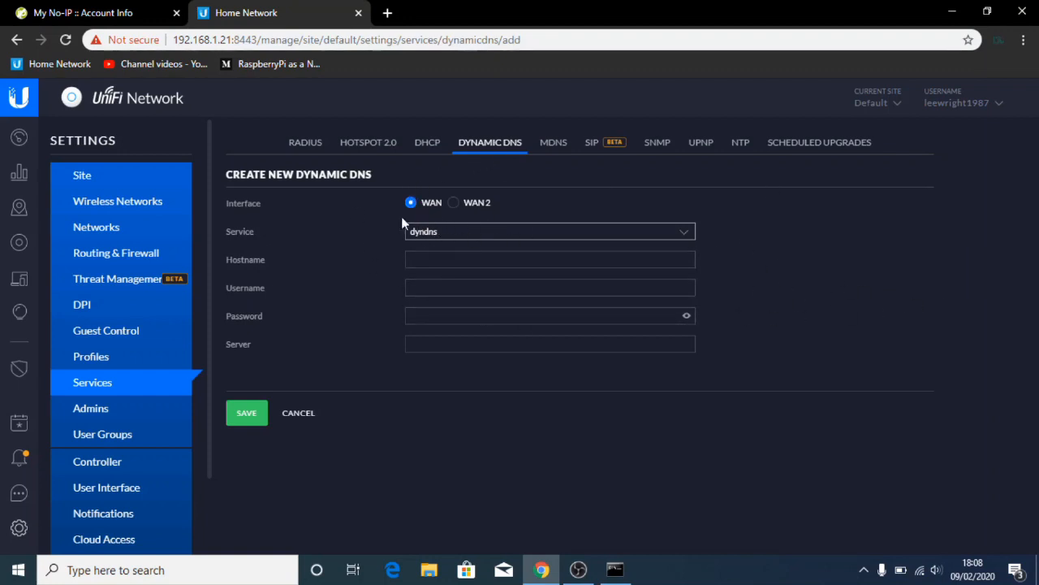
{"action": "left_click", "coordinate": [428, 258]}
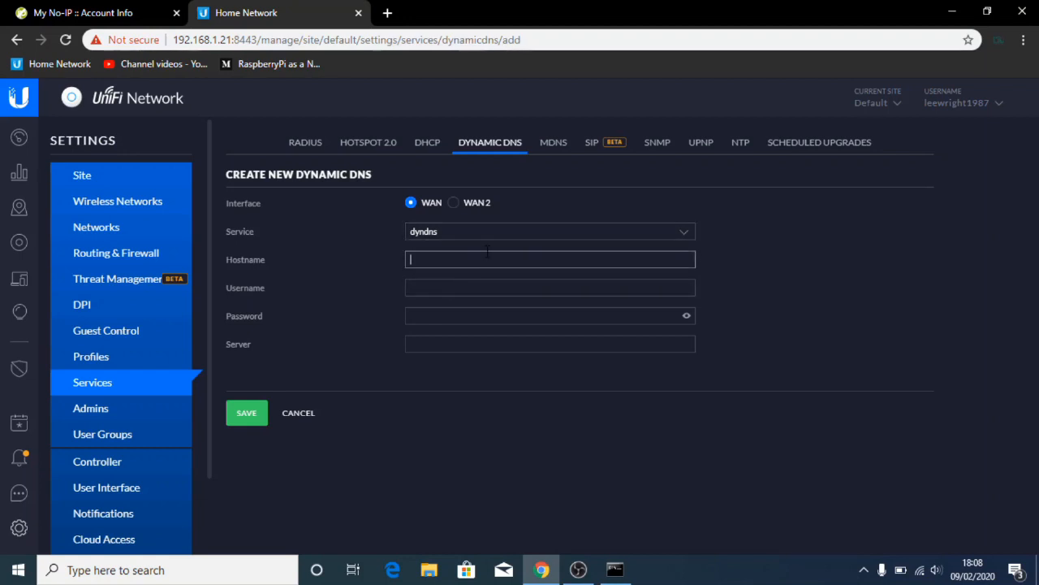
{"action": "type", "text": "eeshome.ddns.net"}
{"action": "left_click", "coordinate": [457, 286]}
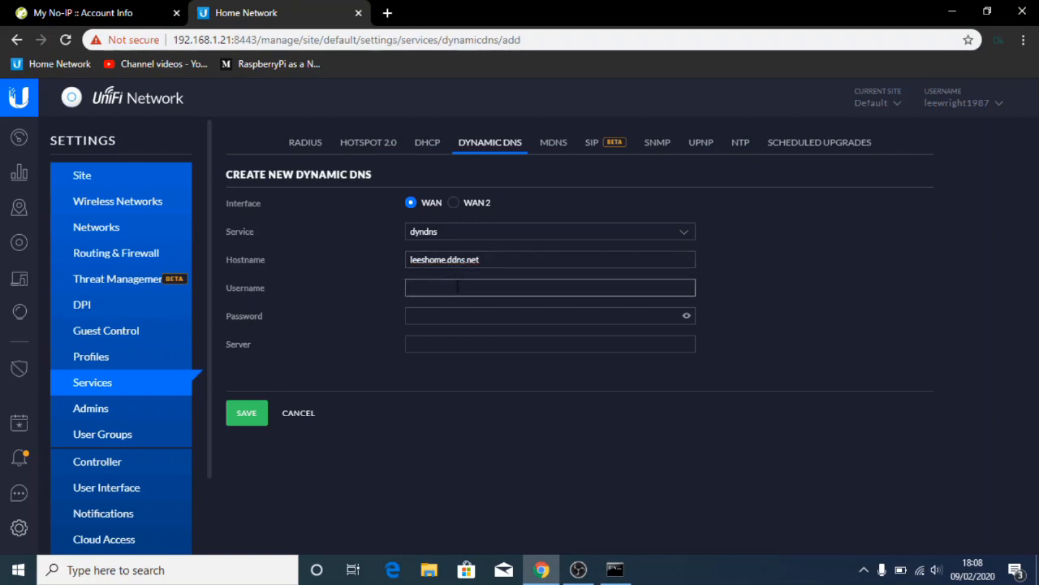
{"action": "type", "text": "leeshome"}
- Enter the account password, set the server to dynupdate.no-ip.com, and save the dynamic DNS entry
{"action": "left_click", "coordinate": [474, 315]}
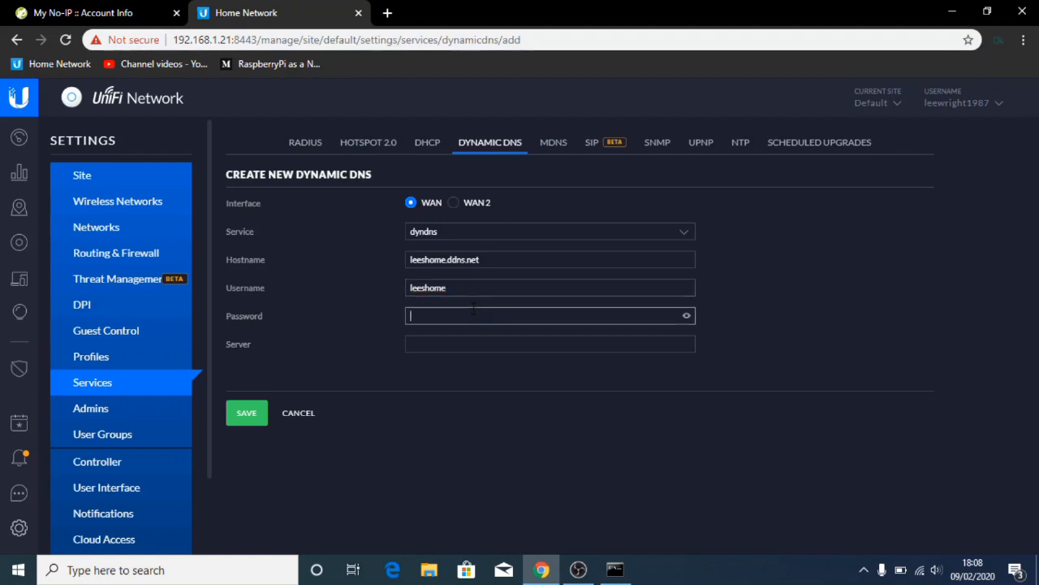
{"action": "type", "text": "**************"}
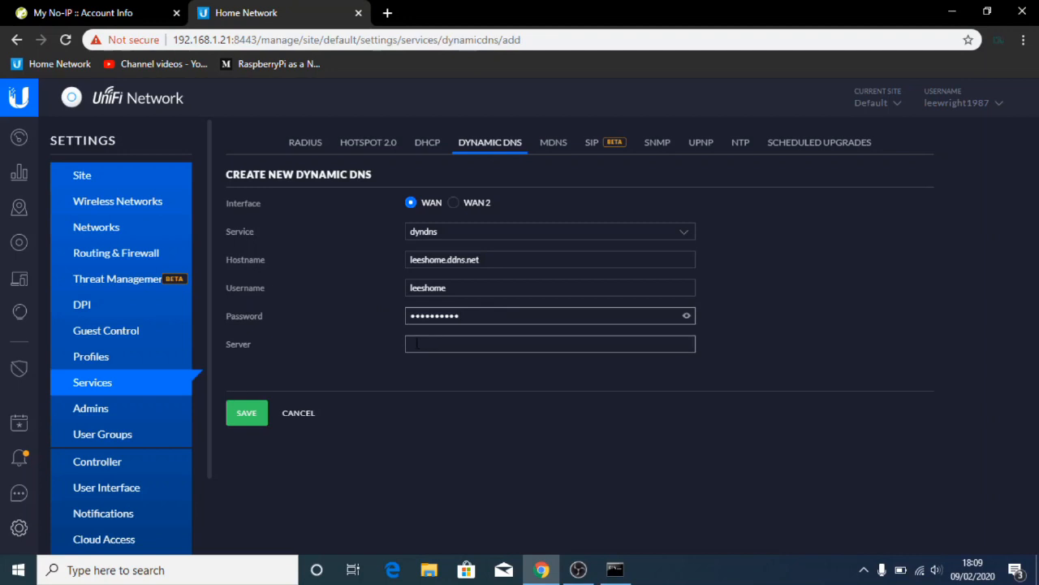
{"action": "mouse_move", "coordinate": [578, 569]}
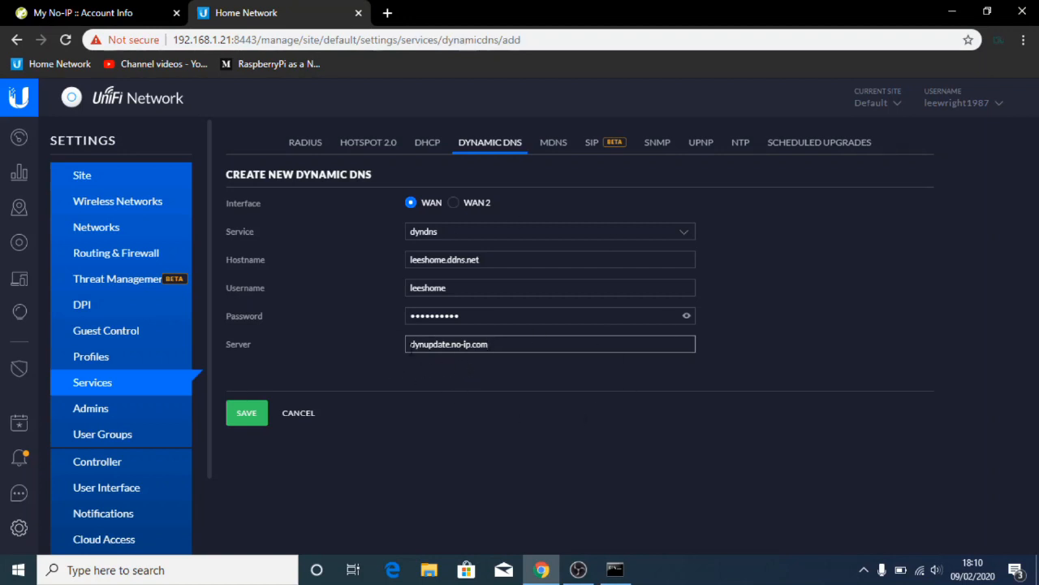
{"action": "left_click", "coordinate": [230, 414]}
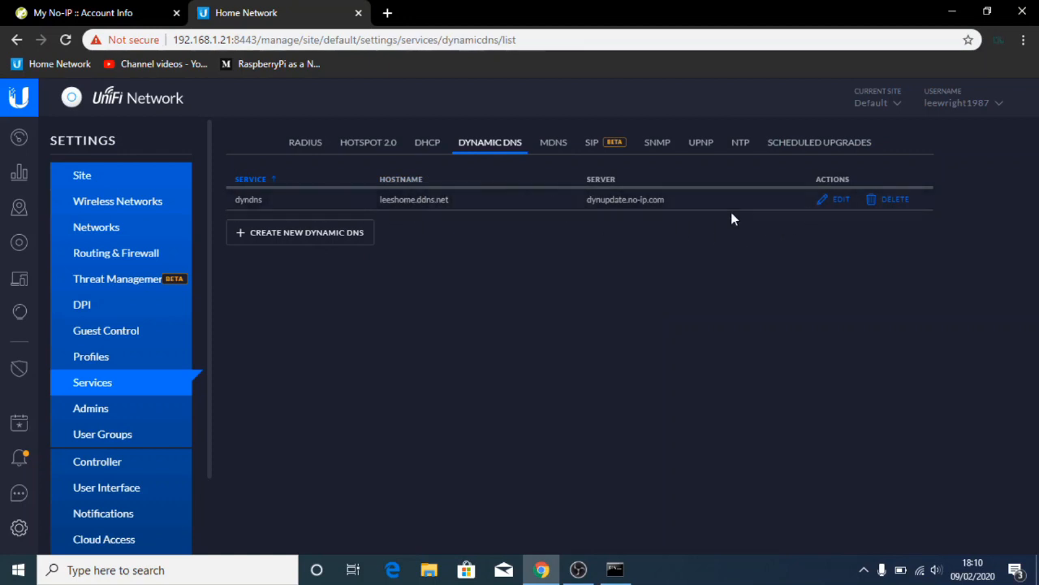
{"action": "left_click", "coordinate": [137, 7]}
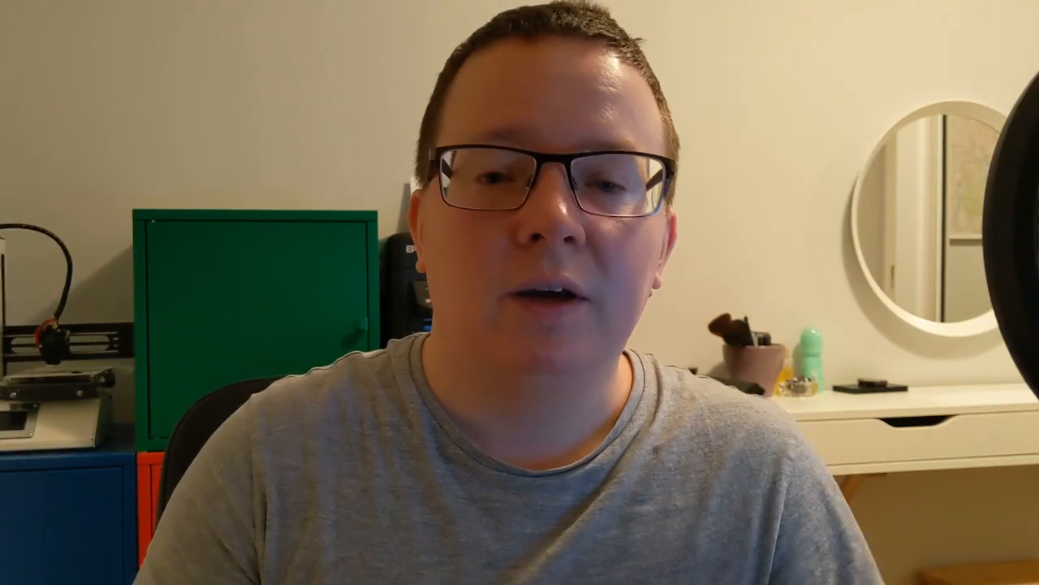